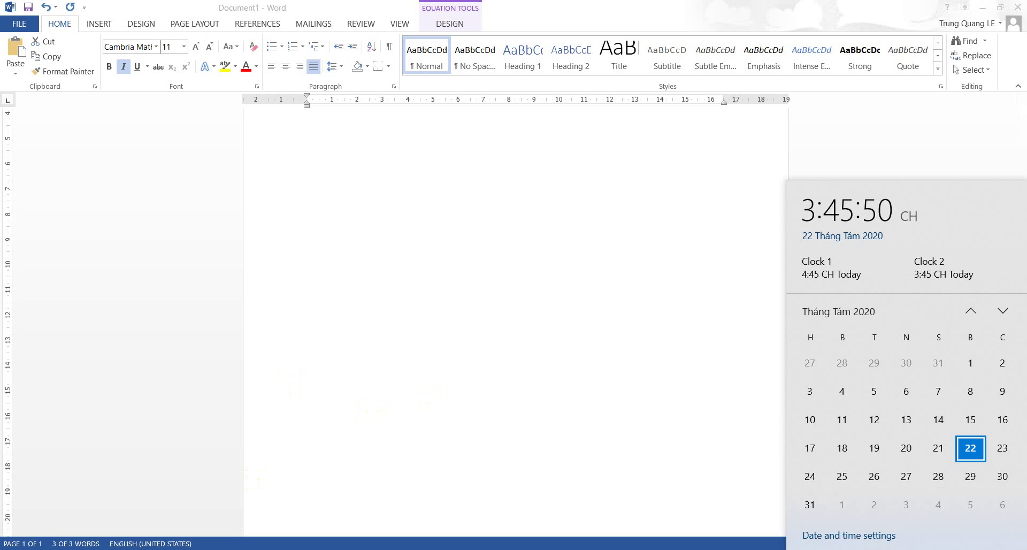
- Open the Windows Date & time settings and examine the regional data formats for calendar, dates and times
left_click(878, 540)
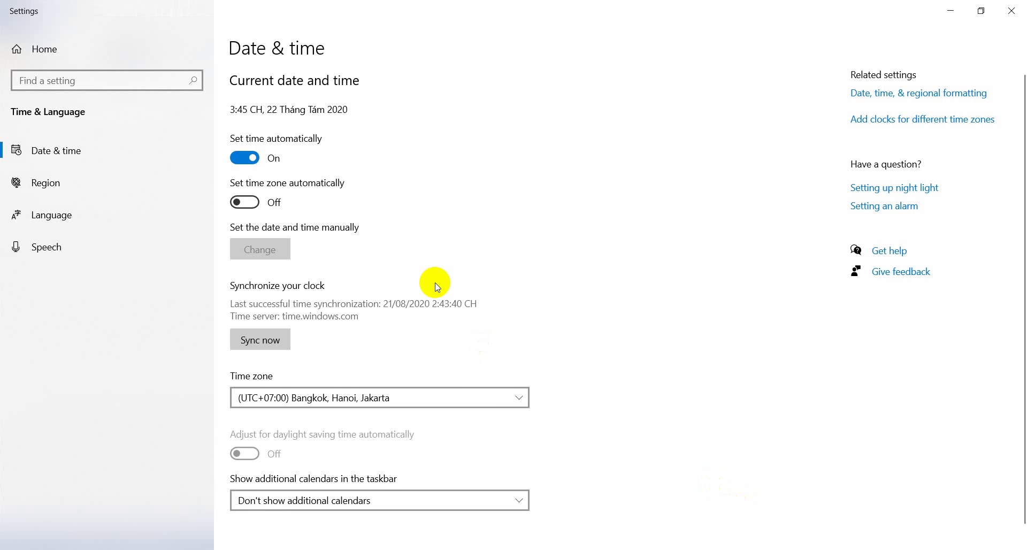
scroll(484, 384, "down", 1)
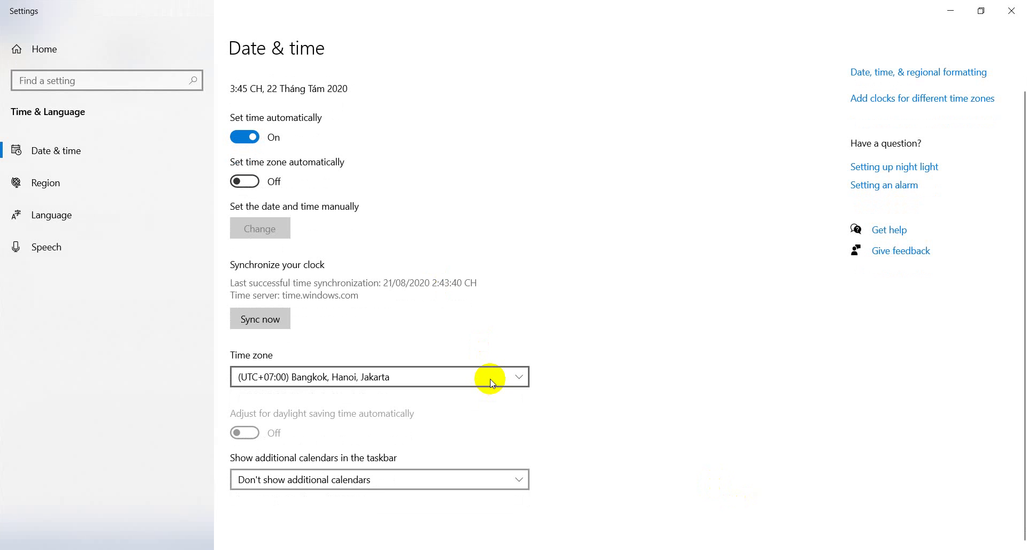
scroll(470, 379, "up", 1)
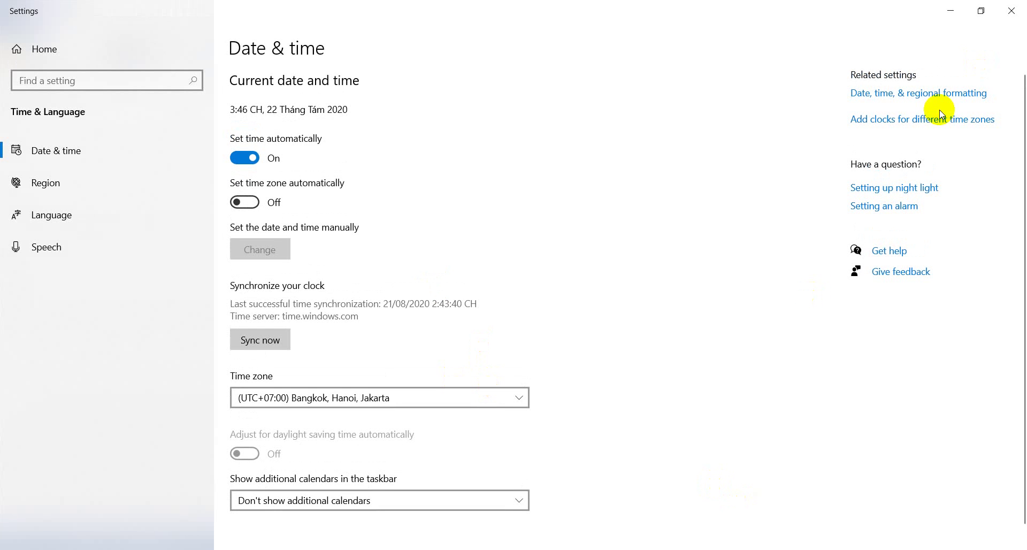
left_click(963, 94)
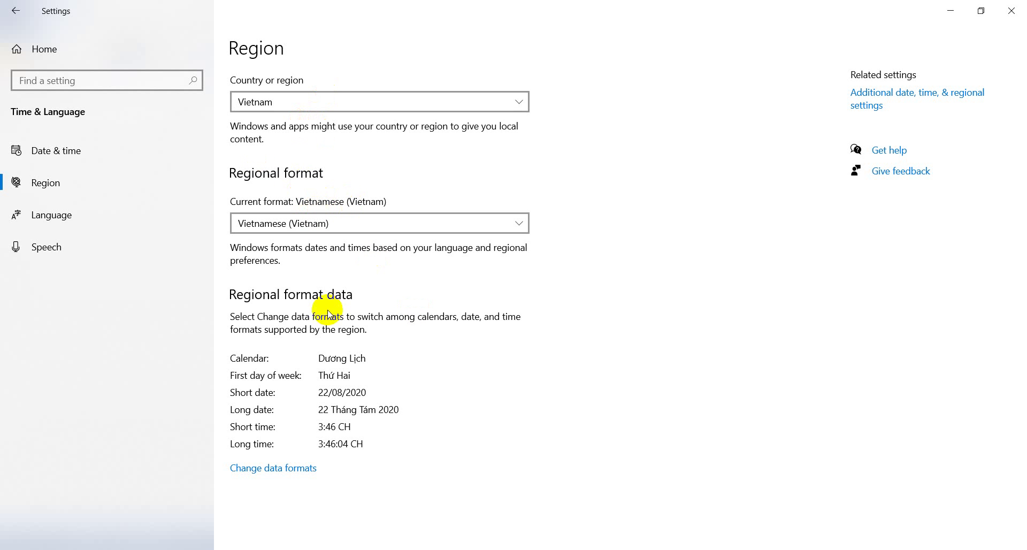
left_click(287, 468)
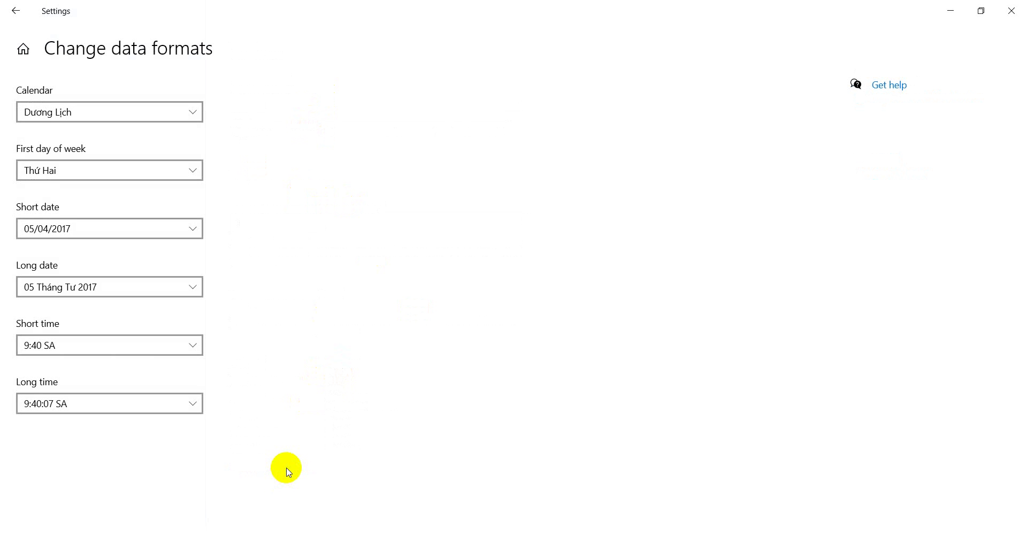
left_click(13, 14)
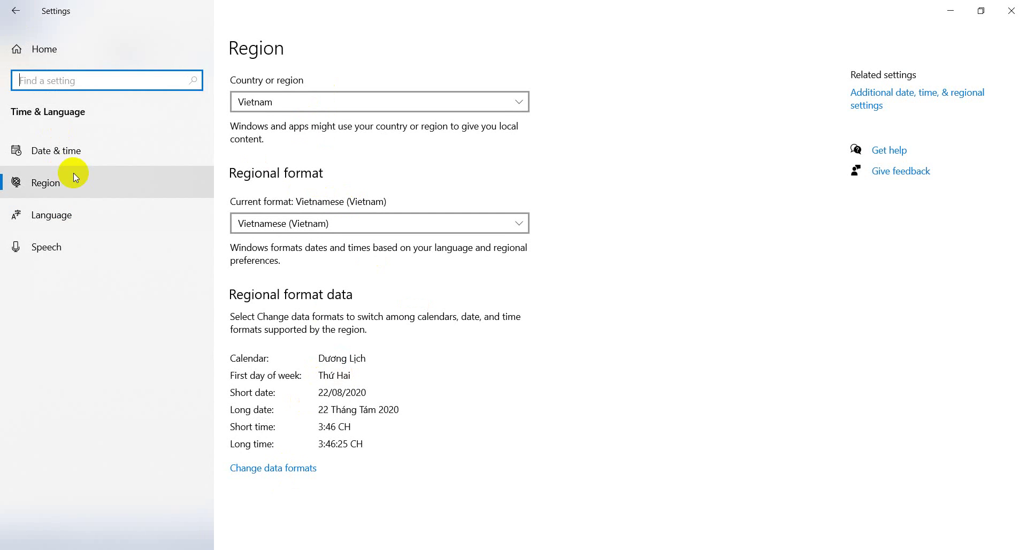
- Look through the Date & time, Region and Language settings pages, ending on Language
left_click(76, 151)
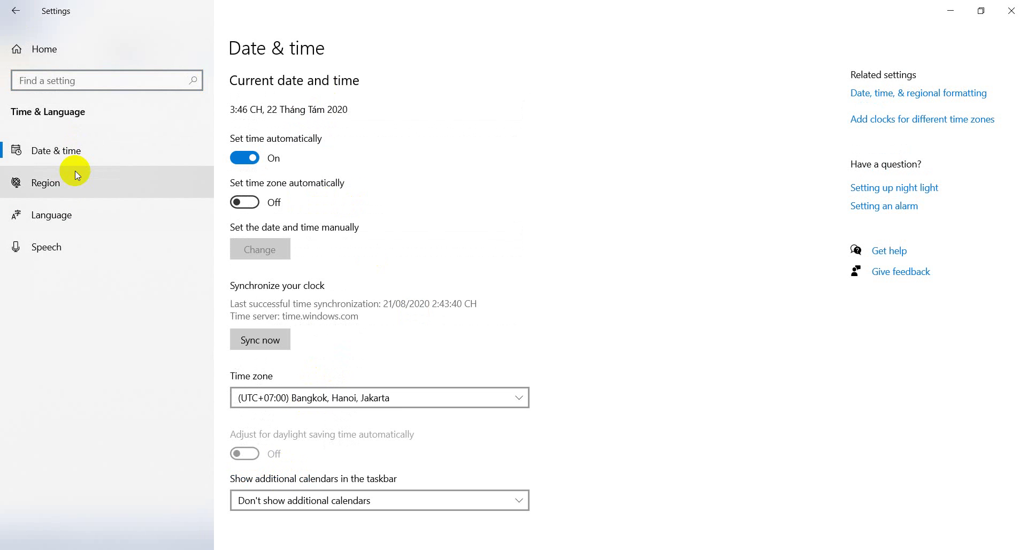
left_click(943, 93)
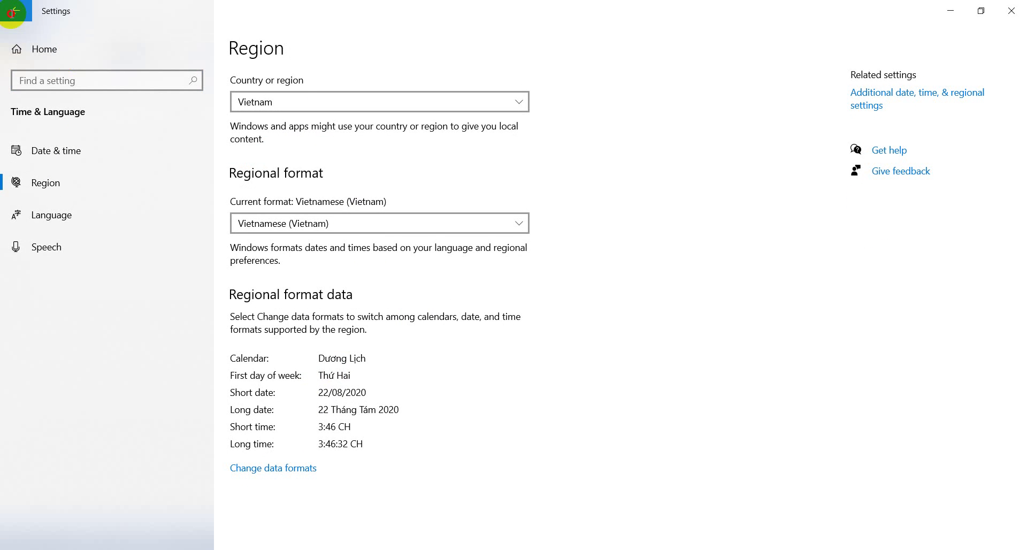
left_click(15, 11)
left_click(62, 183)
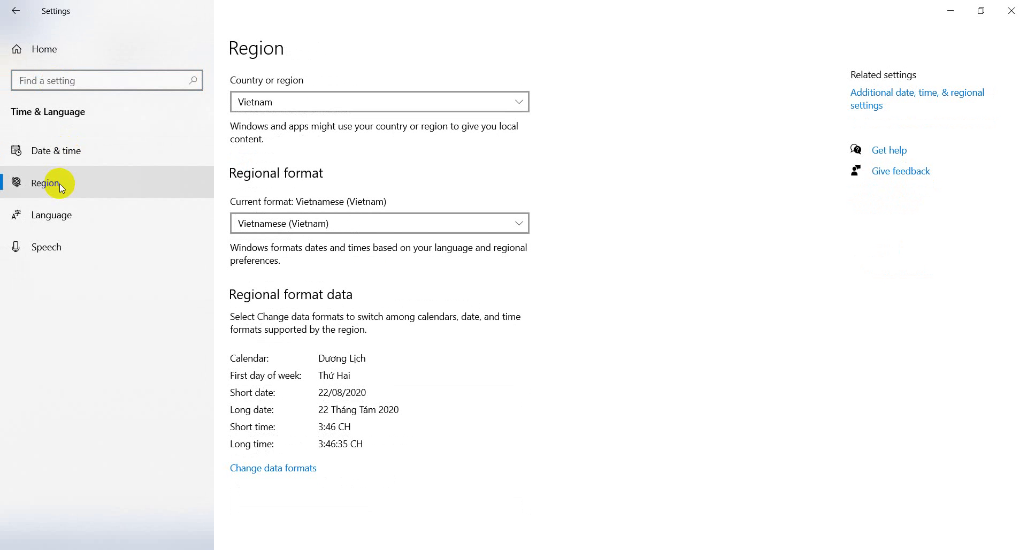
left_click(69, 207)
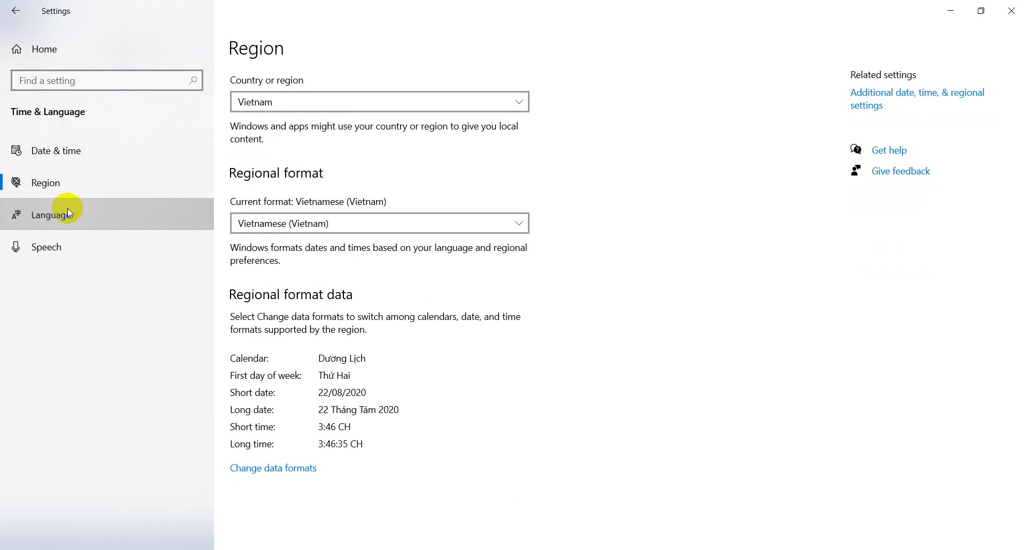
left_click(72, 178)
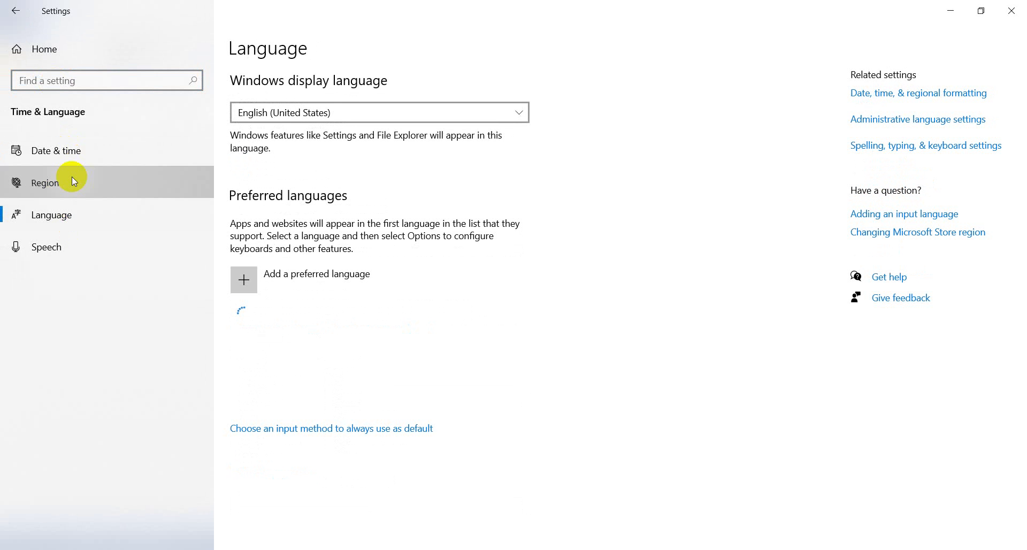
left_click(67, 216)
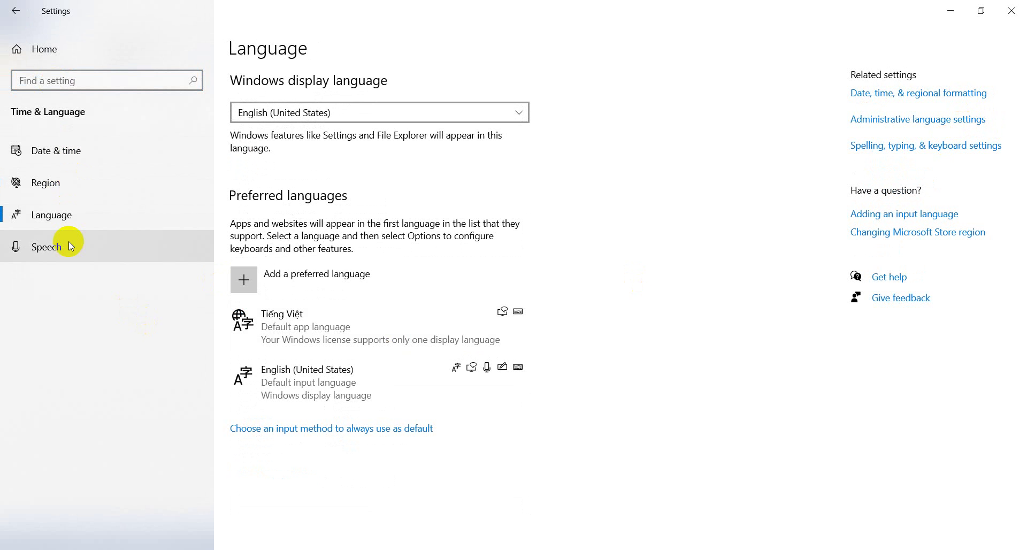
- View the advanced keyboard settings for the default input method and close the Settings window
key("super")
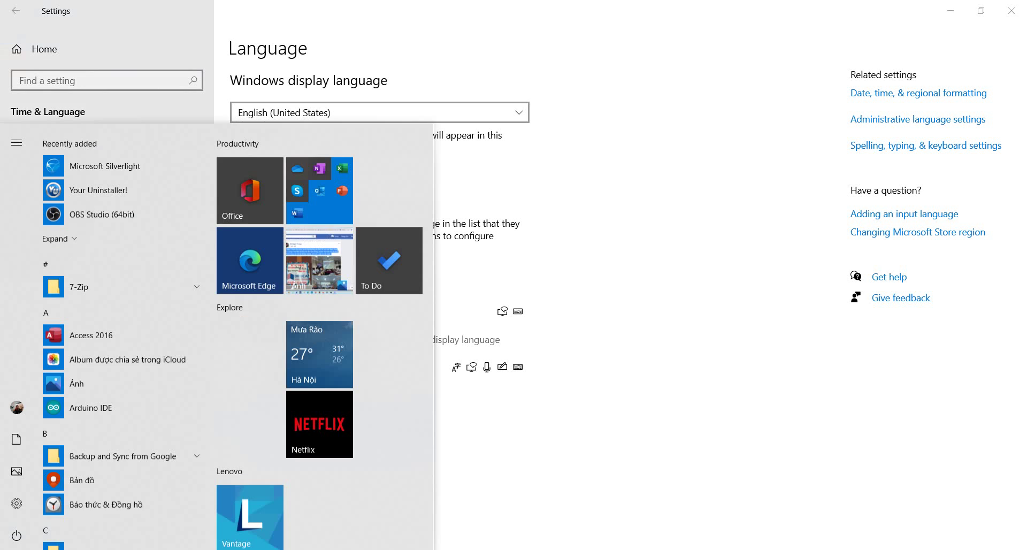
left_click(17, 505)
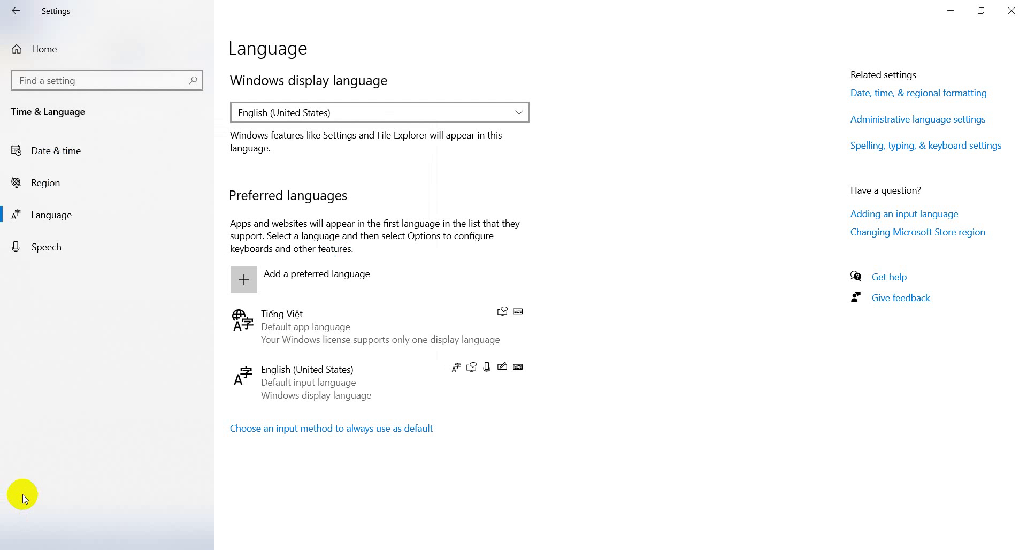
left_click(307, 429)
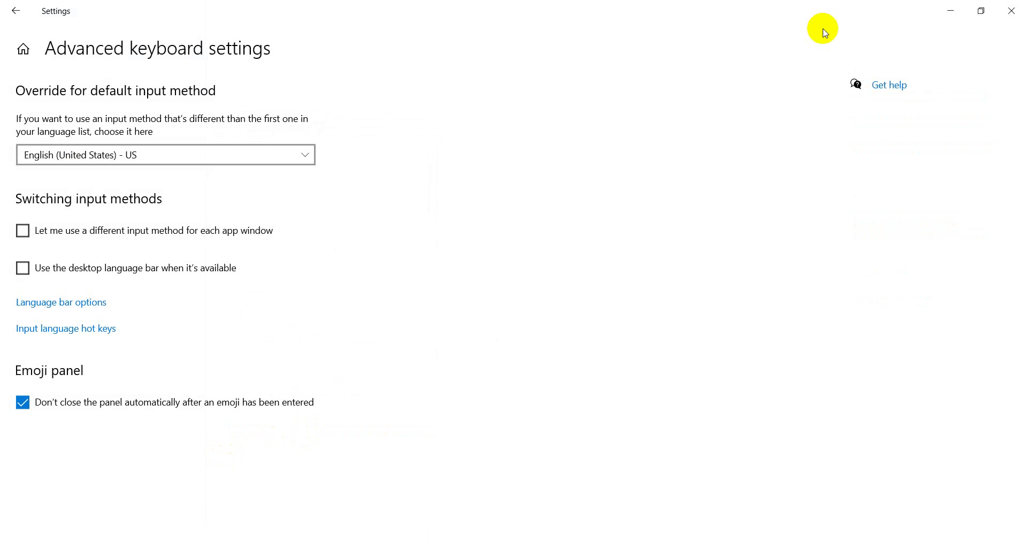
left_click(1011, 10)
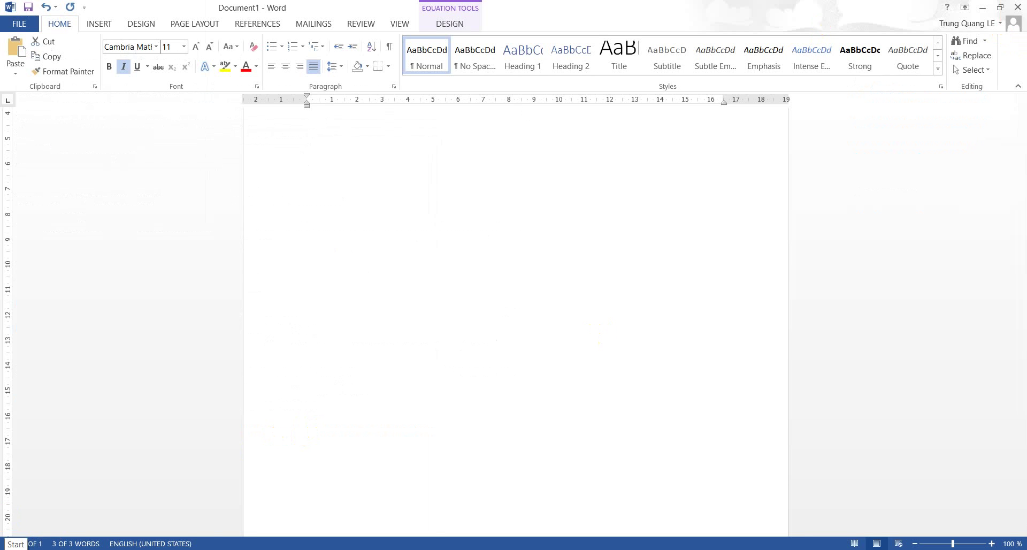
- Reopen Windows Settings at Time & Language and review the data formats of the Region page
left_click(11, 544)
left_click(20, 505)
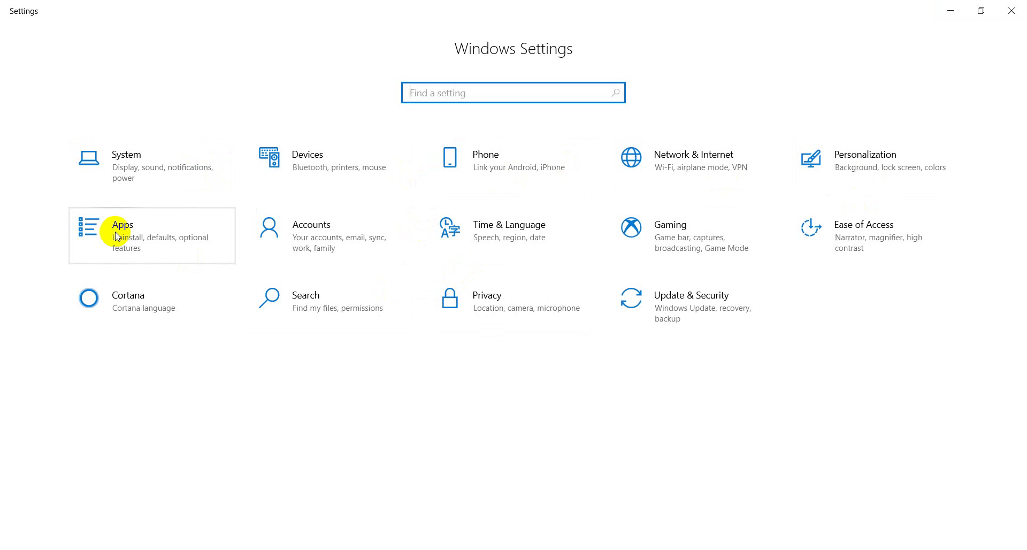
left_click(490, 248)
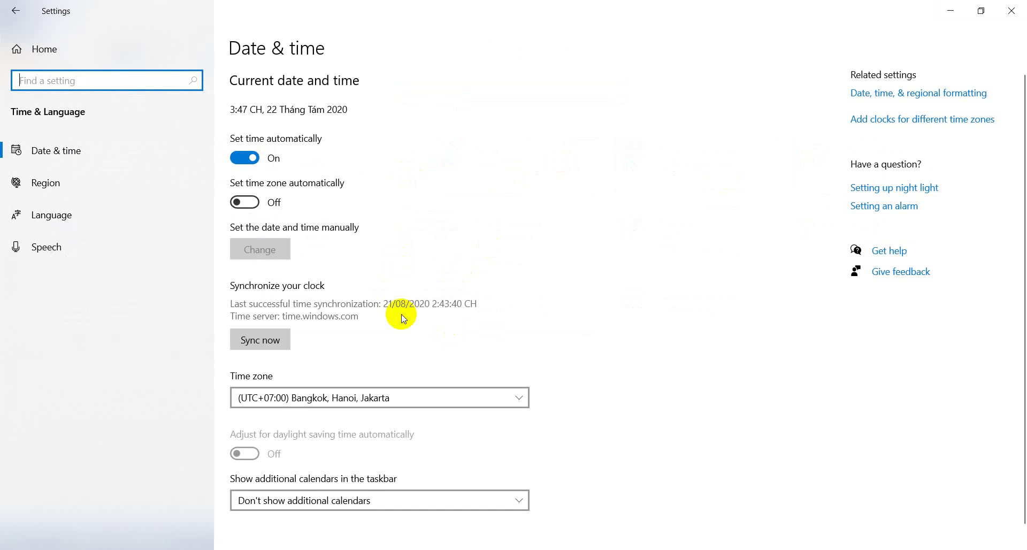
scroll(419, 336, "down", 1)
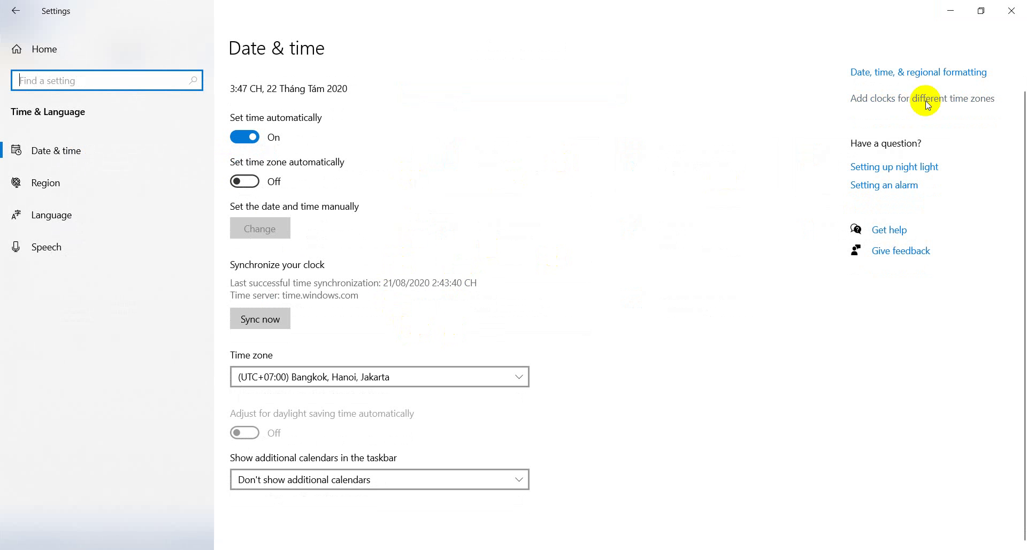
left_click(86, 182)
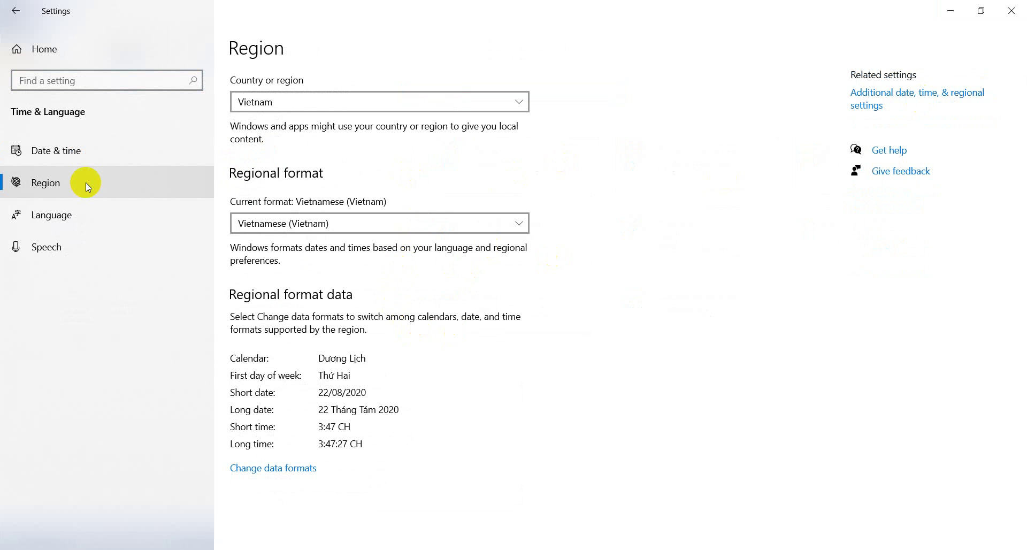
left_click(286, 470)
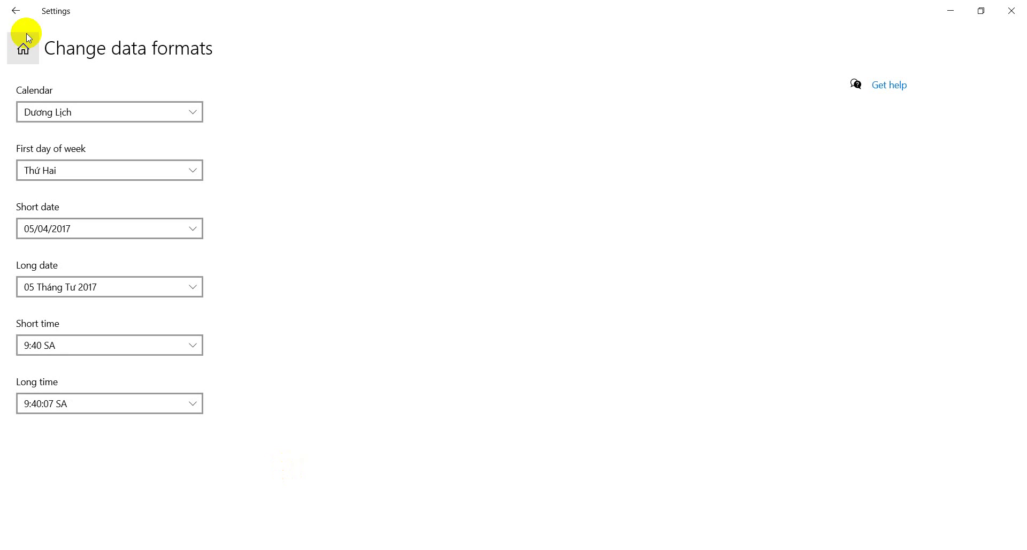
left_click(18, 19)
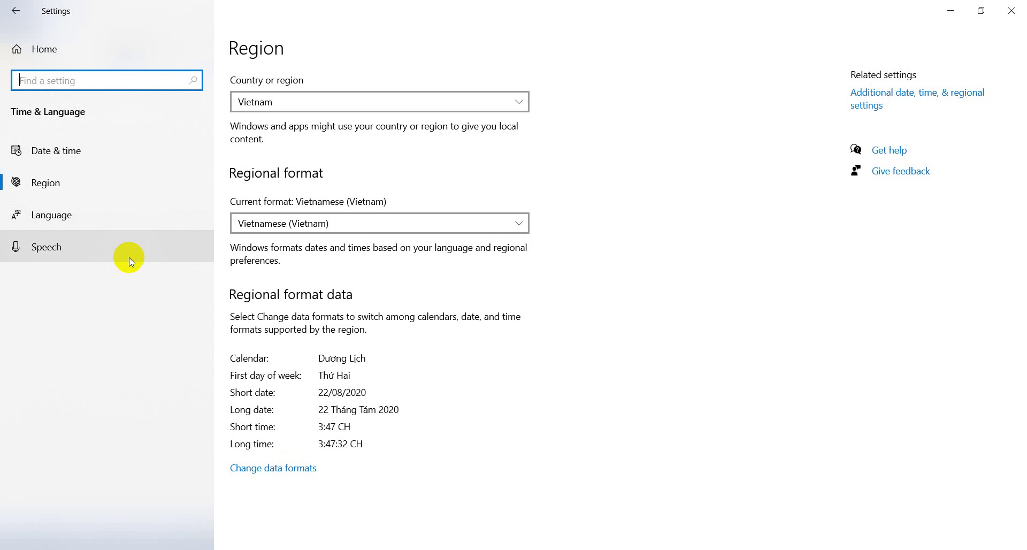
- Inspect the additional number format settings of Region in the Control Panel's Clock and Region, then cancel and close the window
left_click(983, 95)
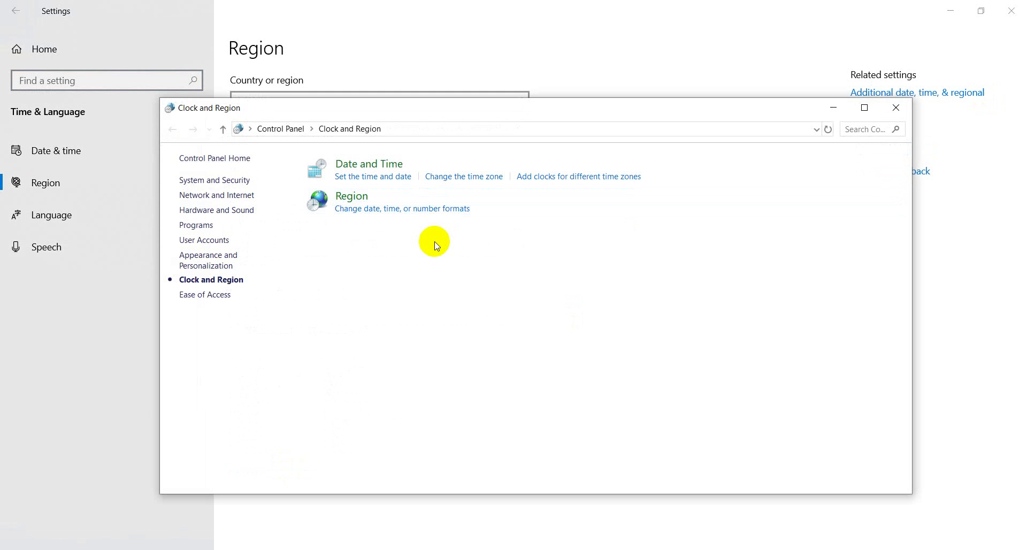
left_click(455, 208)
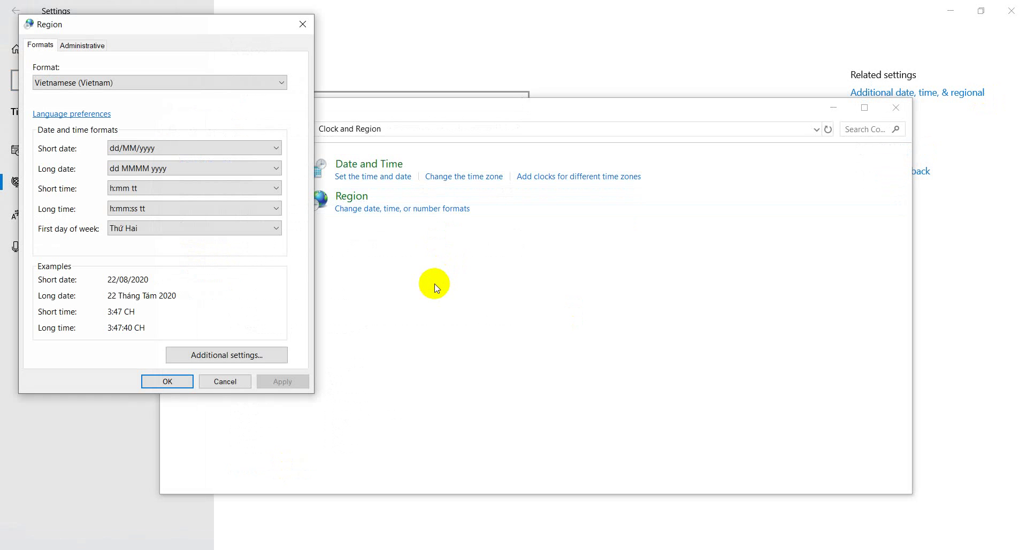
left_click(248, 355)
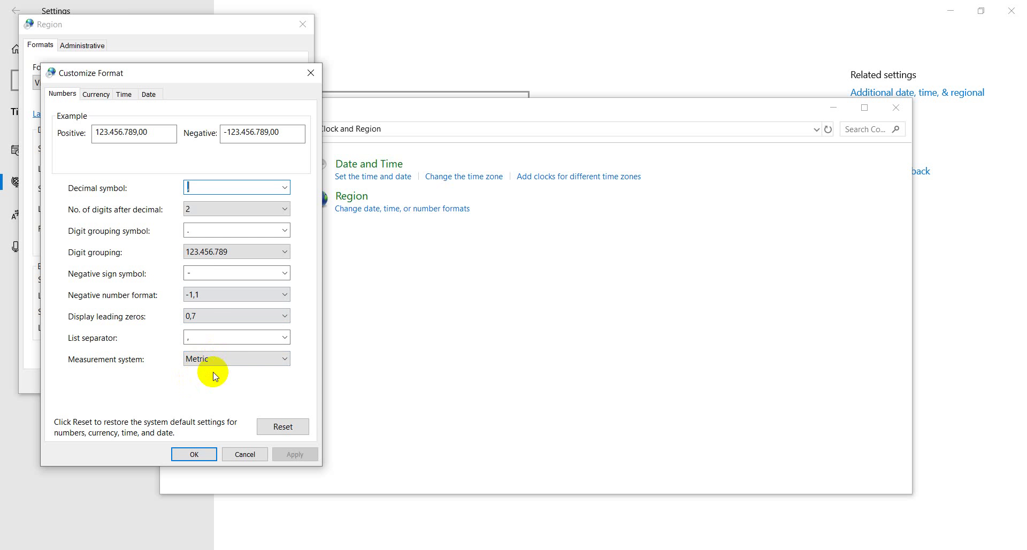
left_click(247, 454)
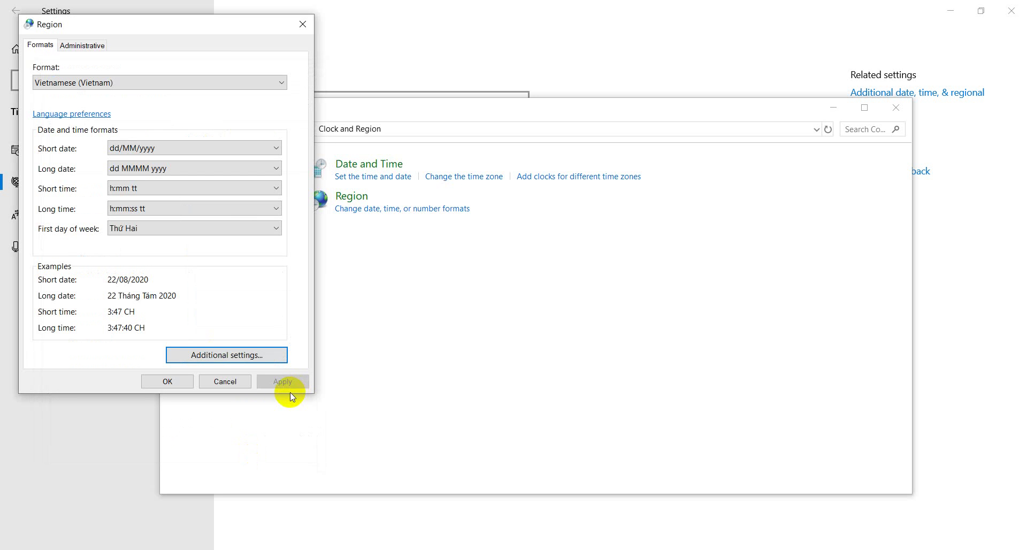
left_click(301, 25)
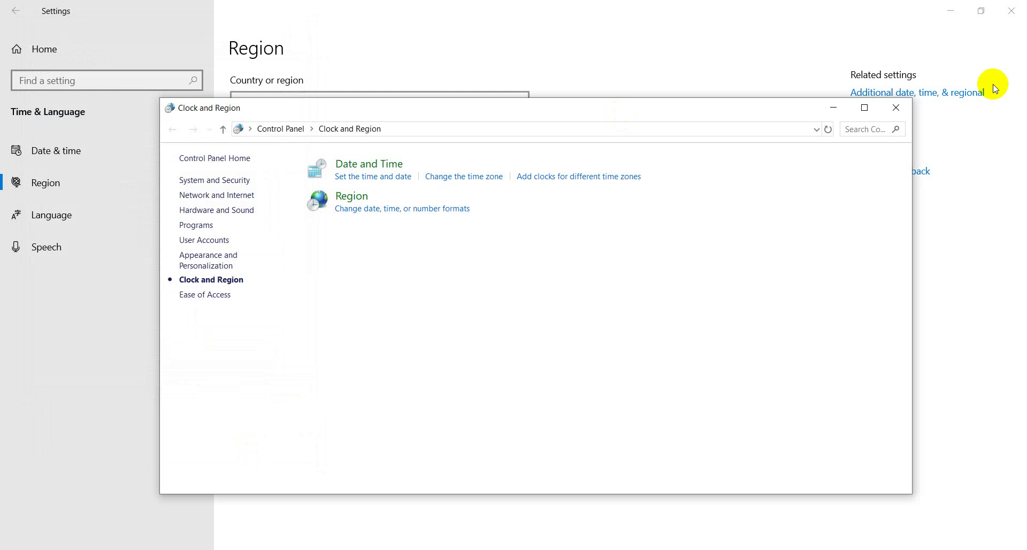
left_click(898, 102)
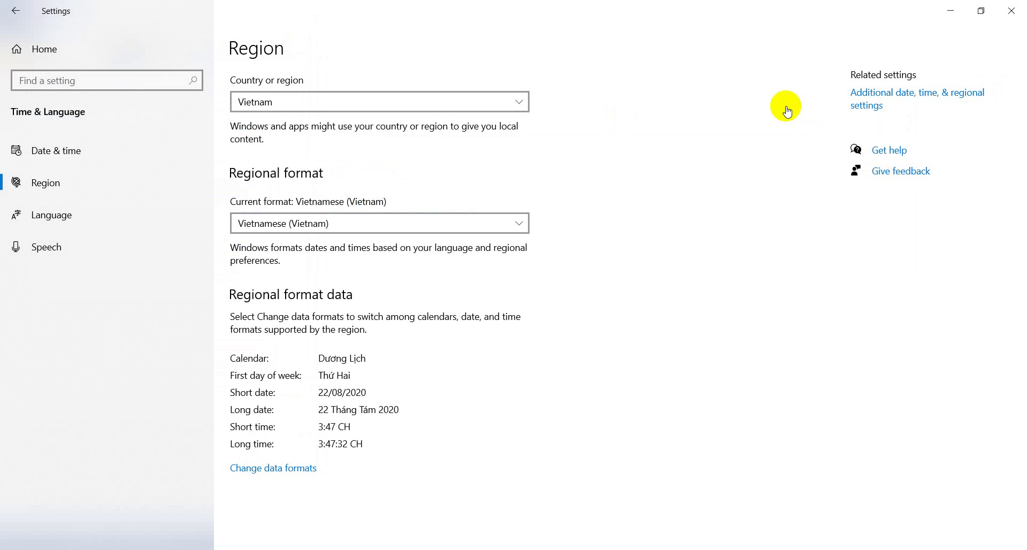
- Reopen Clock and Region and view the Date and Time dialog from its date, time zone and additional clock options
left_click(925, 100)
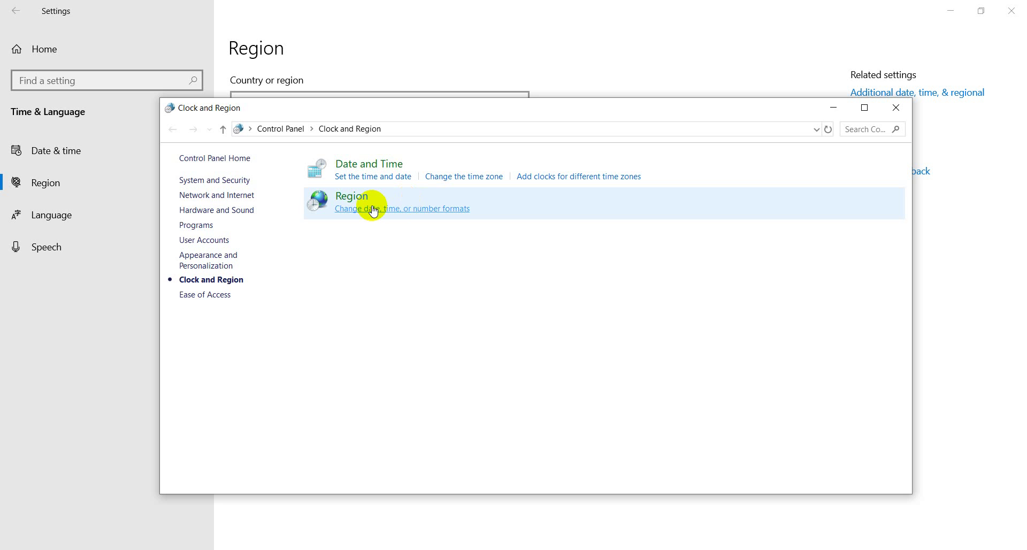
left_click(367, 177)
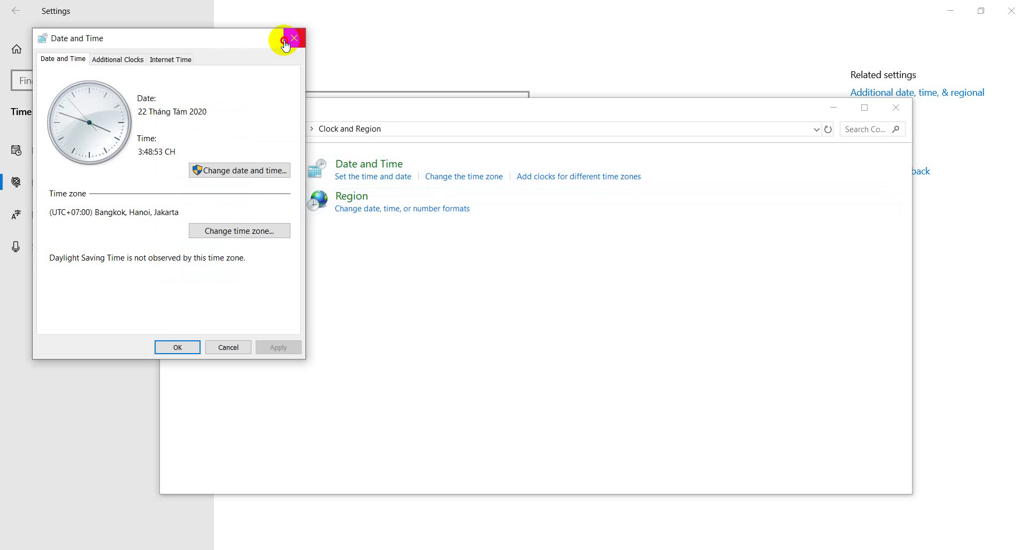
left_click(284, 41)
left_click(446, 179)
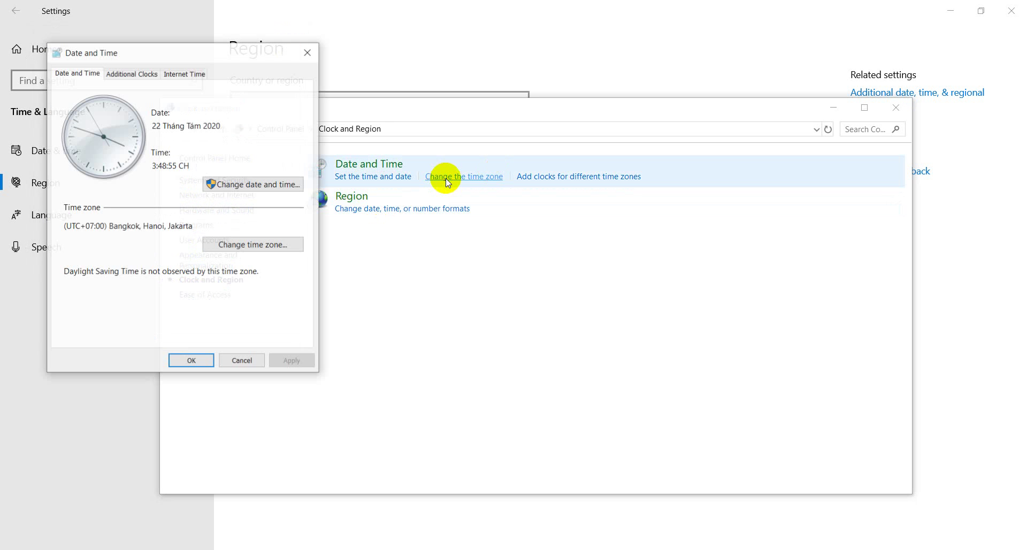
left_click(306, 53)
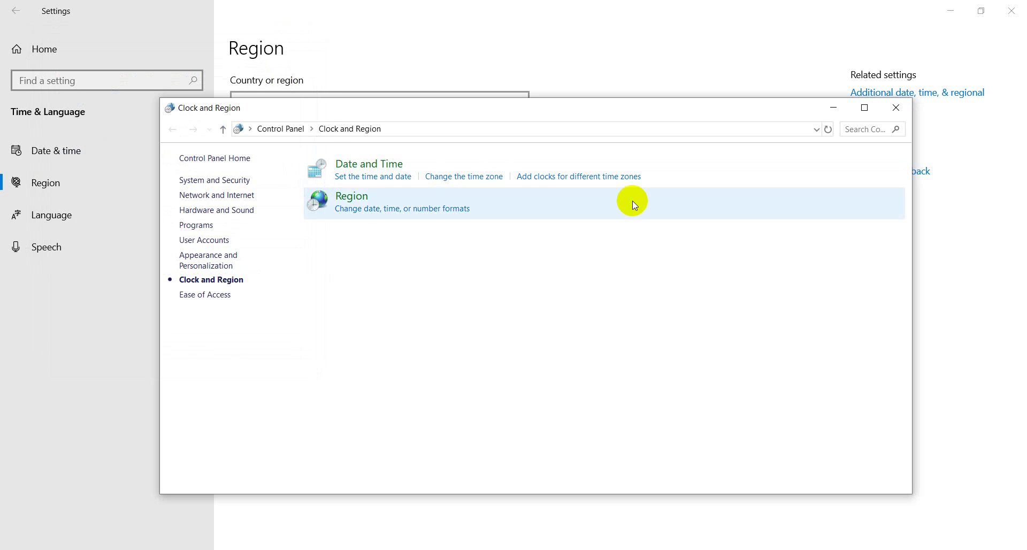
left_click(611, 182)
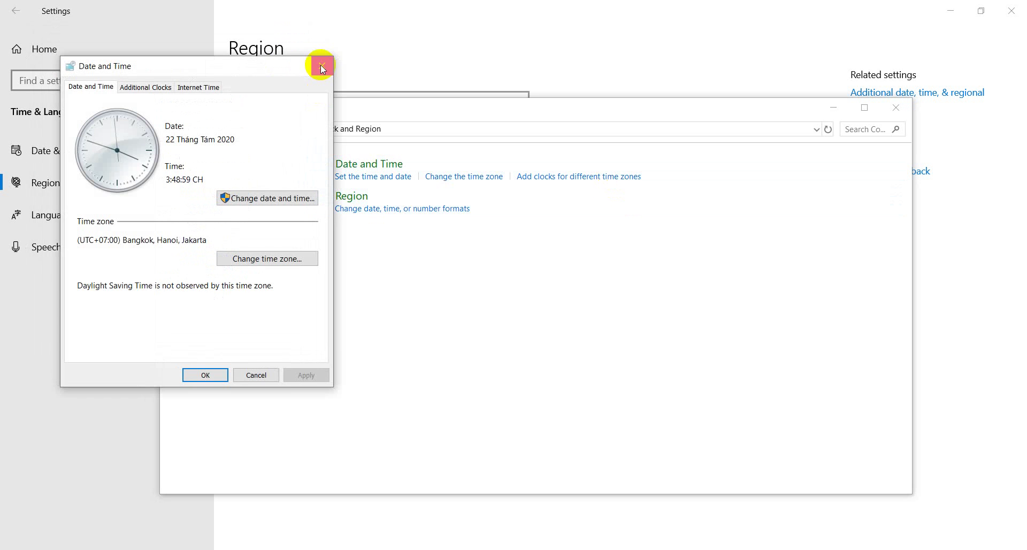
left_click(322, 67)
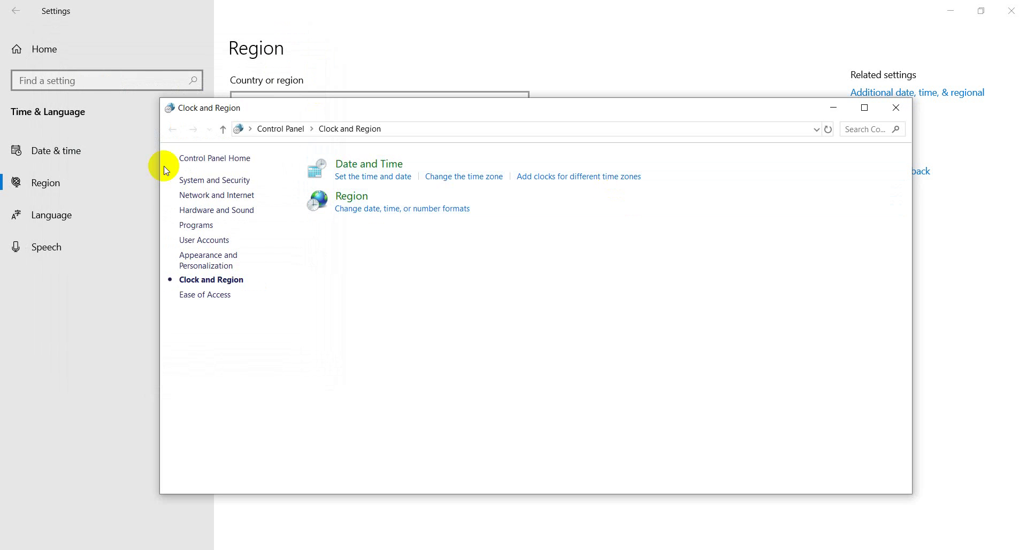
- Open the Region date, time and number format options from Clock and Region
left_click(373, 210)
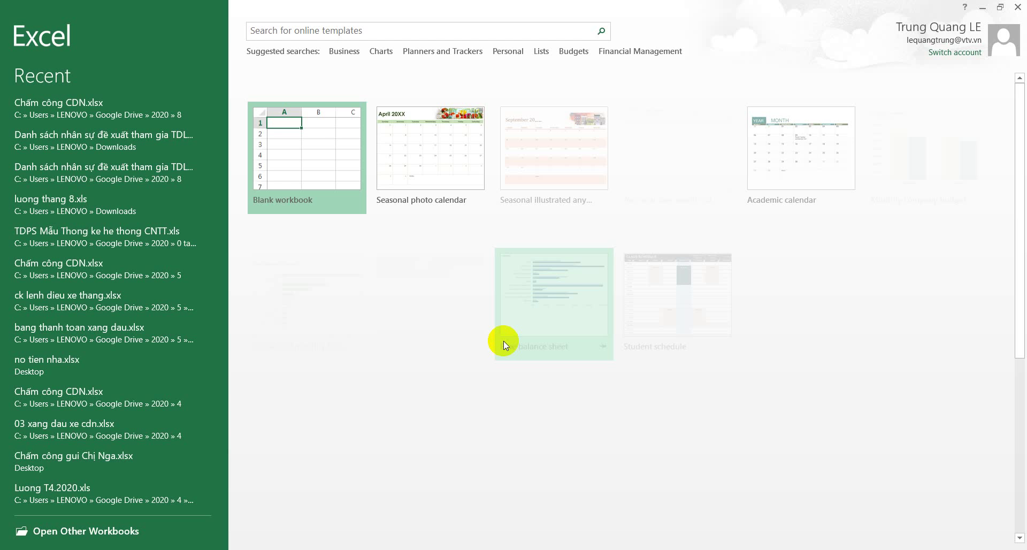
left_click(310, 138)
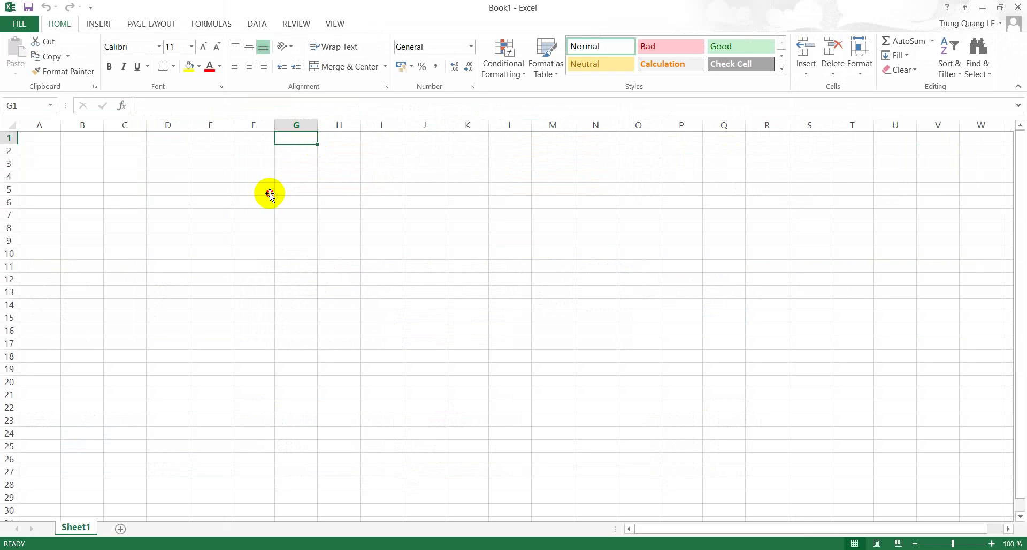
left_click(128, 198)
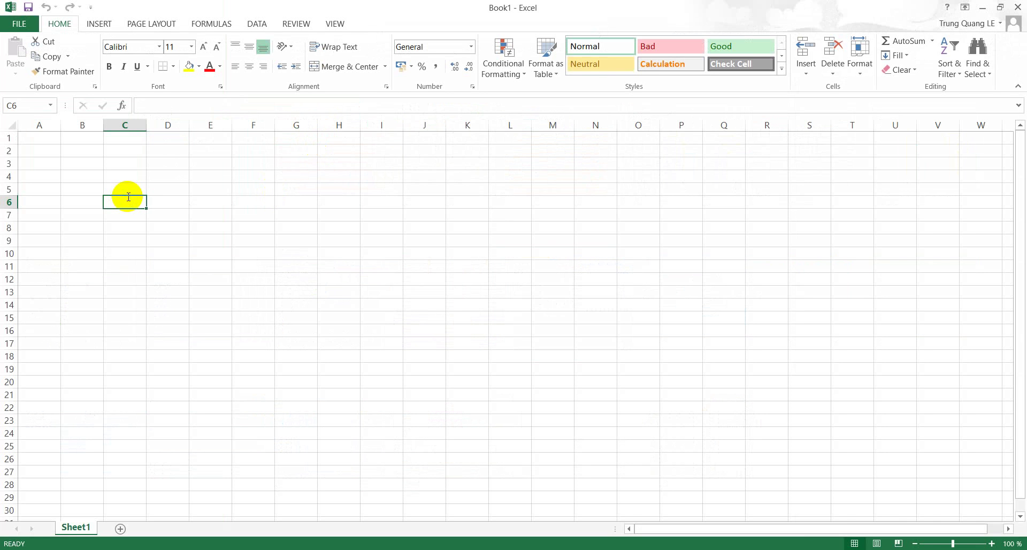
type("11231242353435")
key("Return")
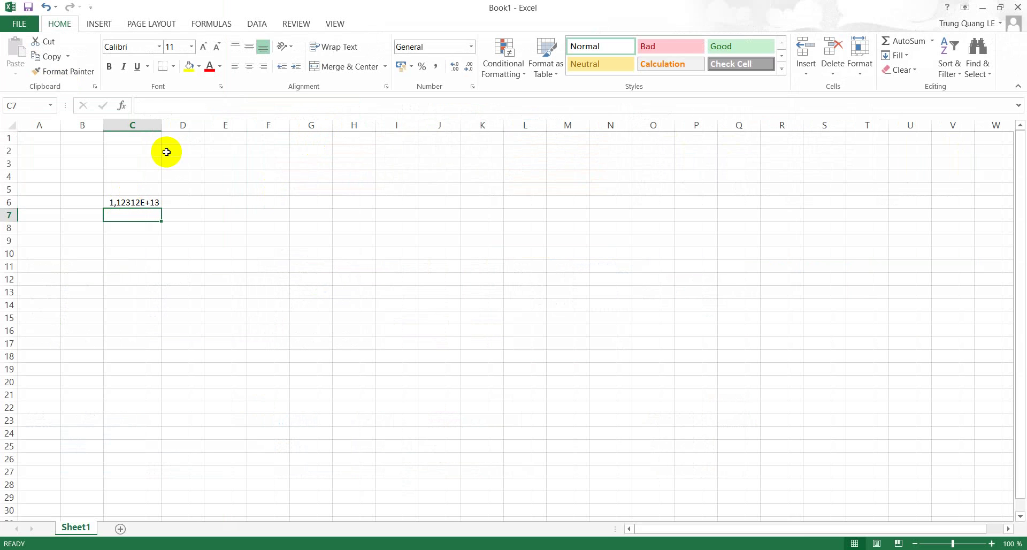
- Replace the number in cell C6 with 10000000
left_click(140, 203)
type("100000000")
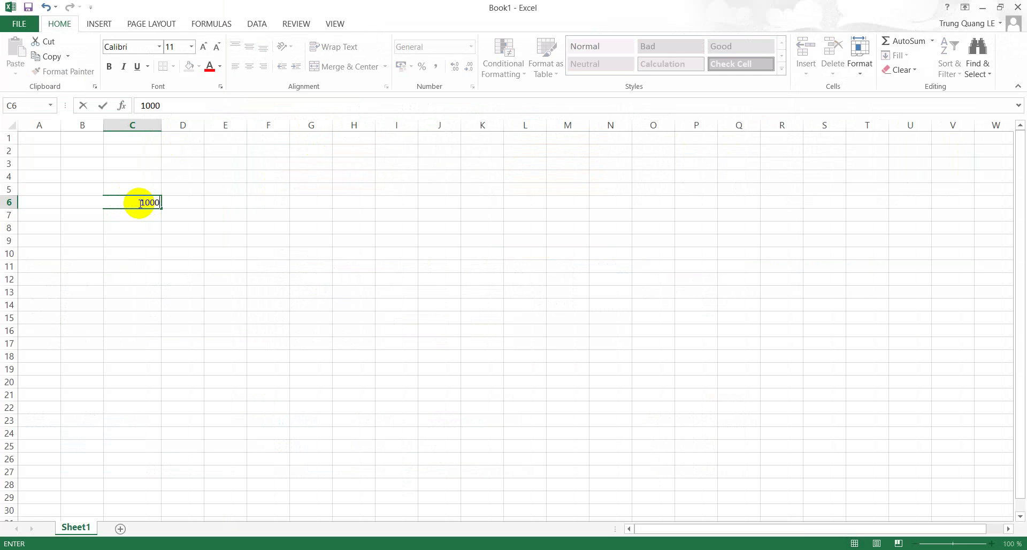
key("Return")
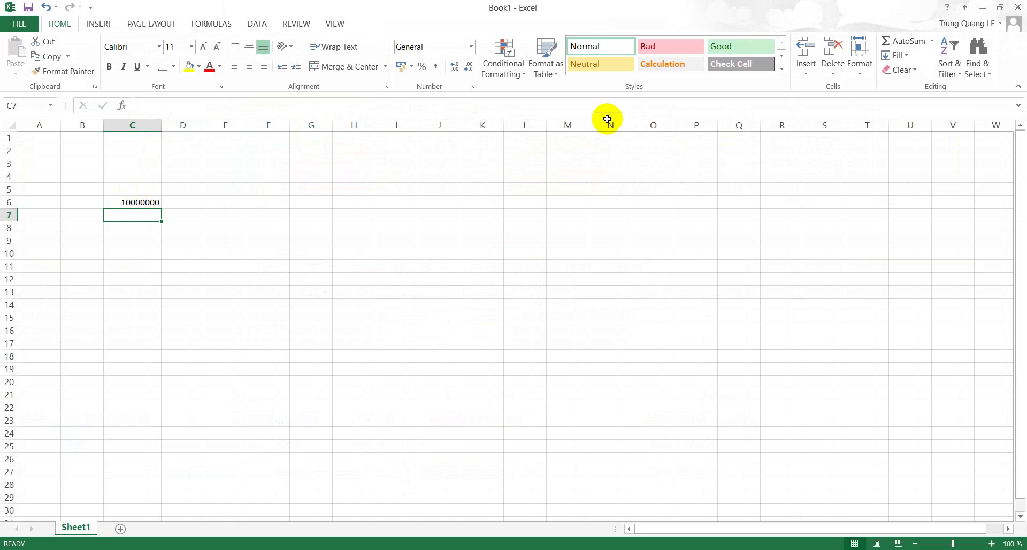
- Format cell C6 with the Number category and the 1000 separator
left_click(147, 201)
right_click(154, 205)
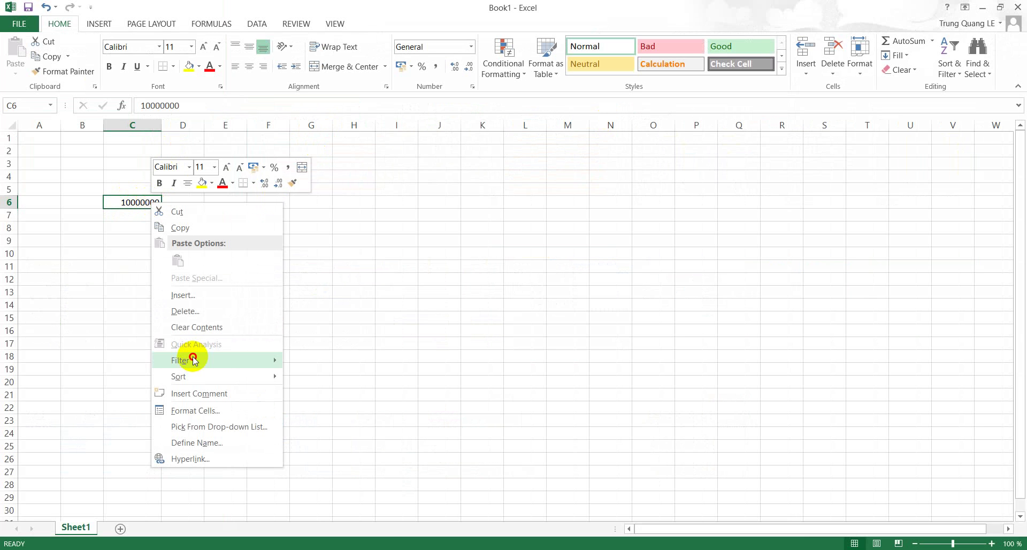
key("Escape")
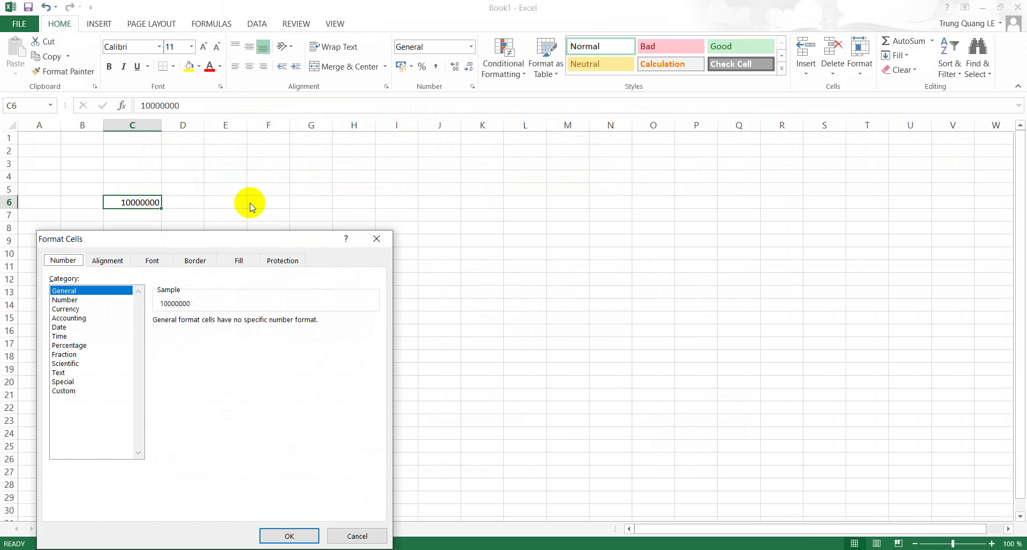
left_click(193, 261)
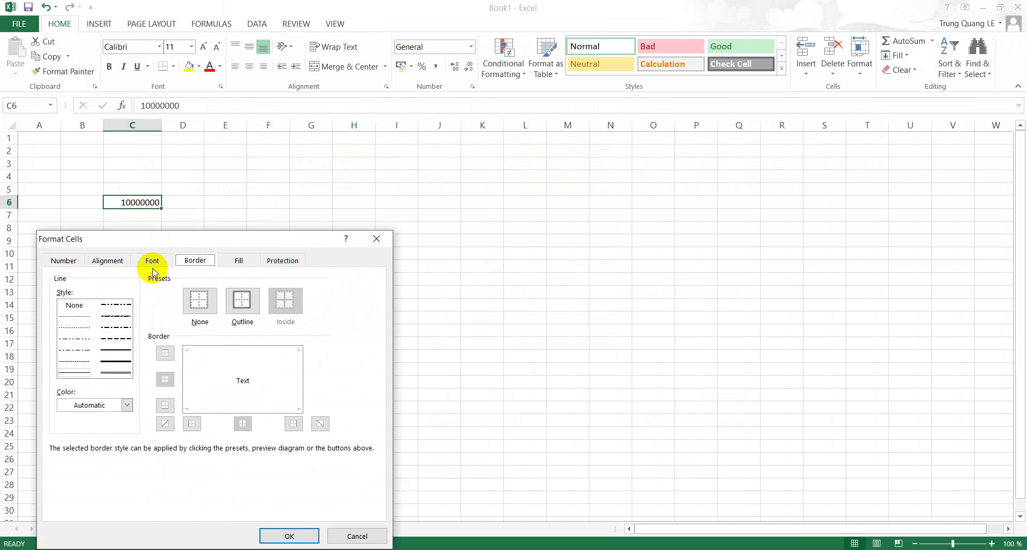
left_click(75, 262)
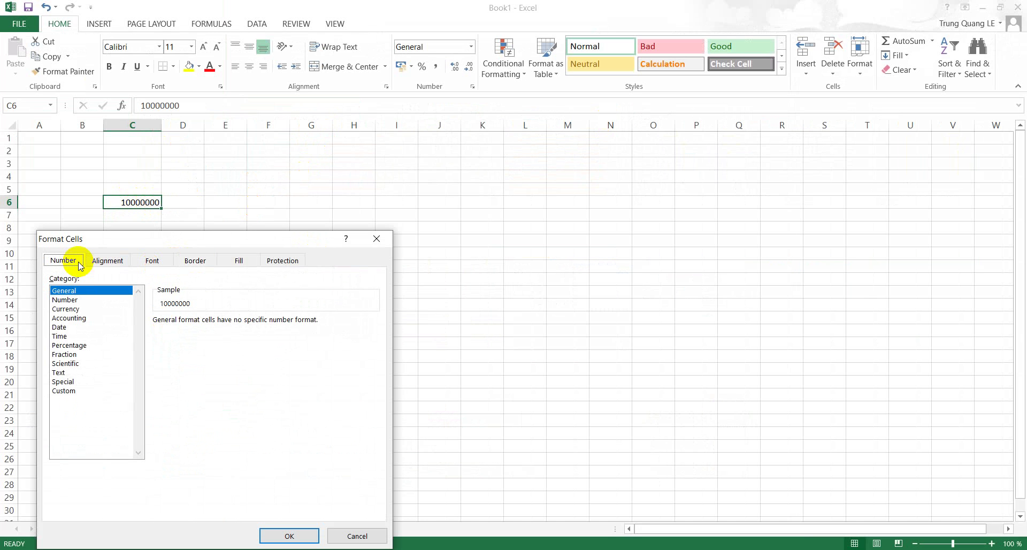
left_click(75, 299)
left_click(199, 338)
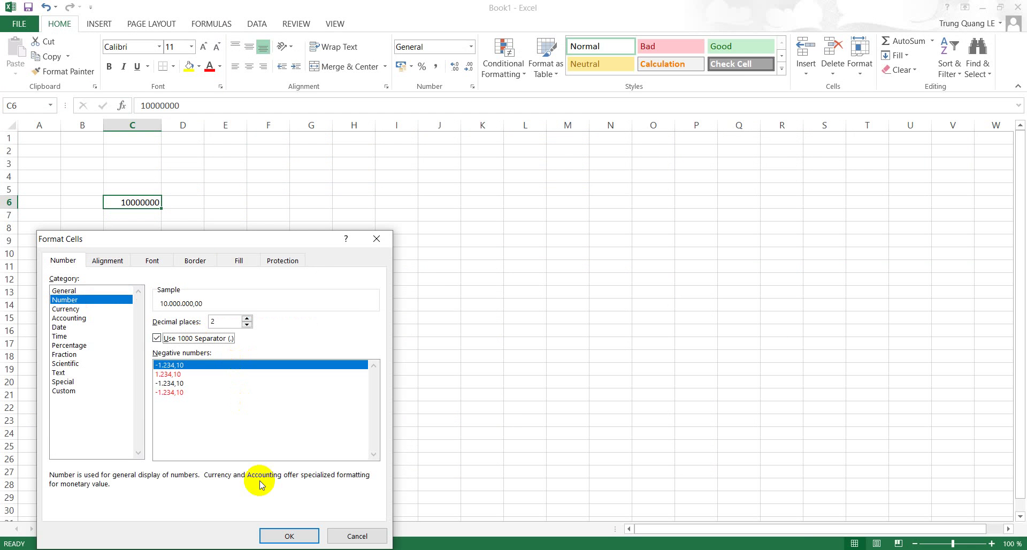
left_click(282, 536)
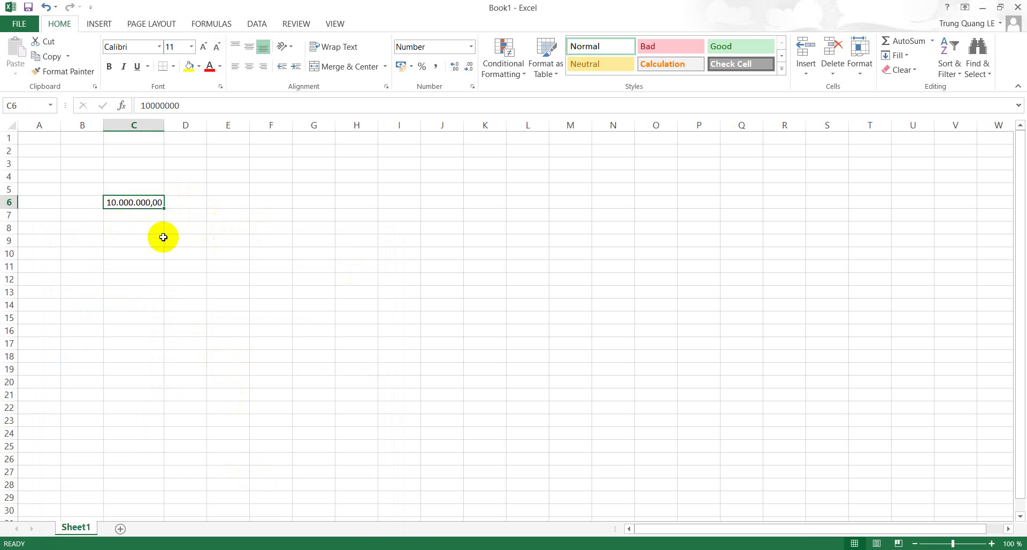
- Enter 1,343 in cell C9 and 1342134 in cell C10
left_click(133, 238)
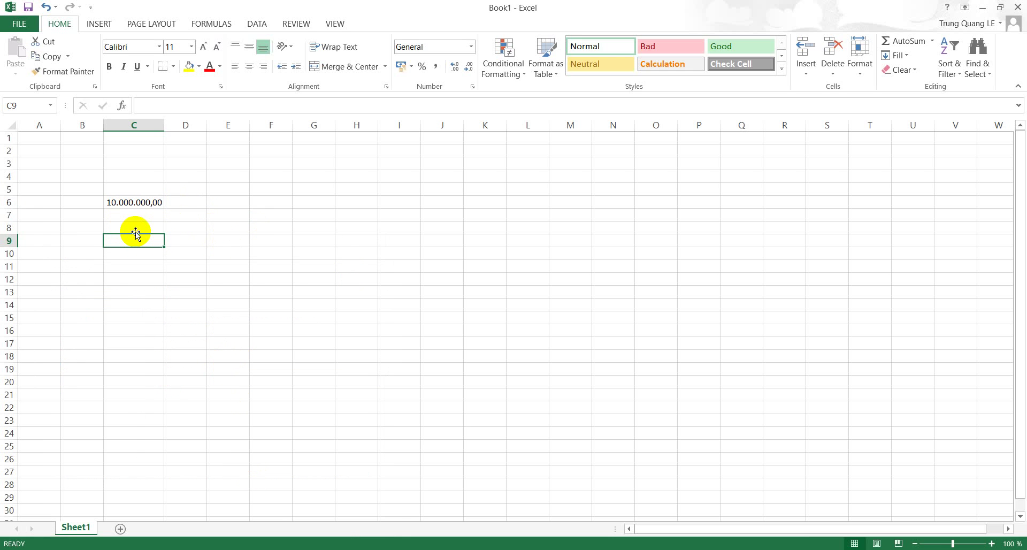
type("1")
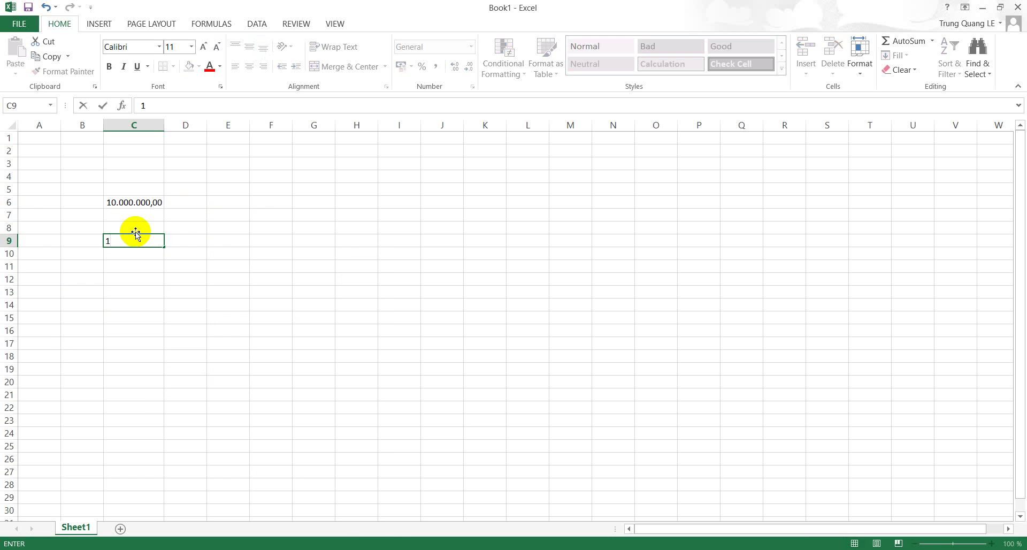
type(",343")
key("Return")
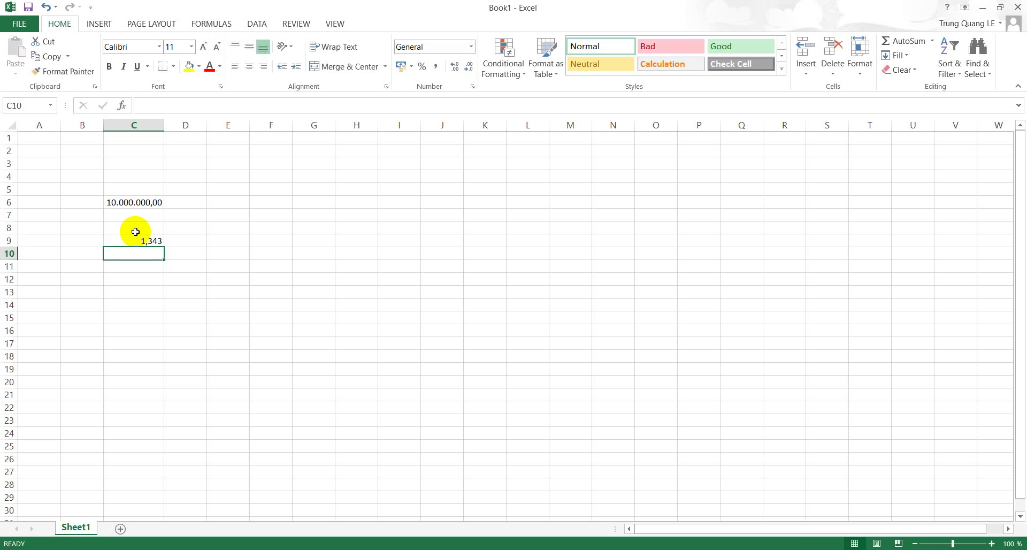
type("1342134")
key("Return")
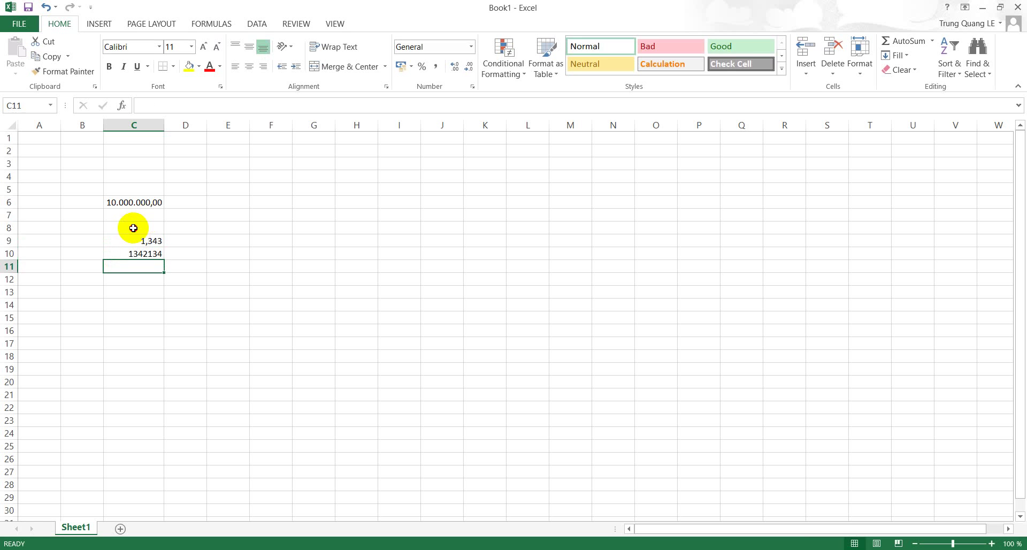
- Format cells C6 to C11 as Number with the 1000 separator and 0 decimal places
left_click_drag(131, 225, 150, 270)
left_click(144, 195)
left_click_drag(130, 202, 152, 259)
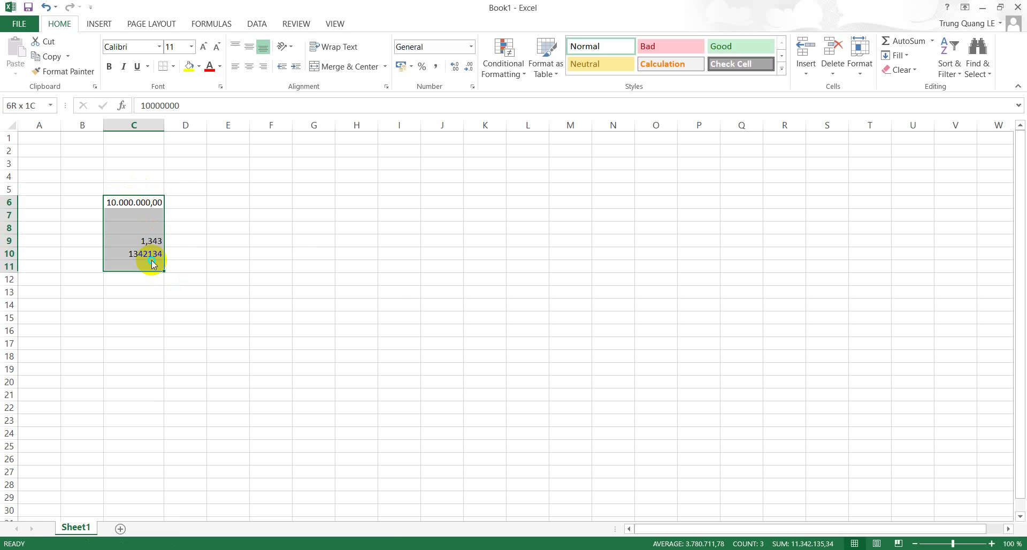
right_click(152, 260)
left_click(211, 468)
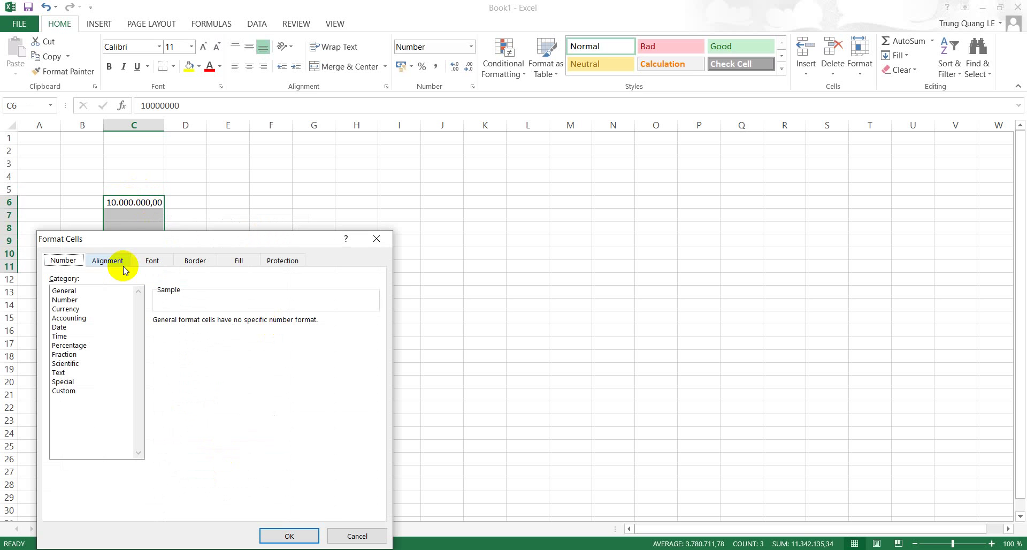
left_click(80, 300)
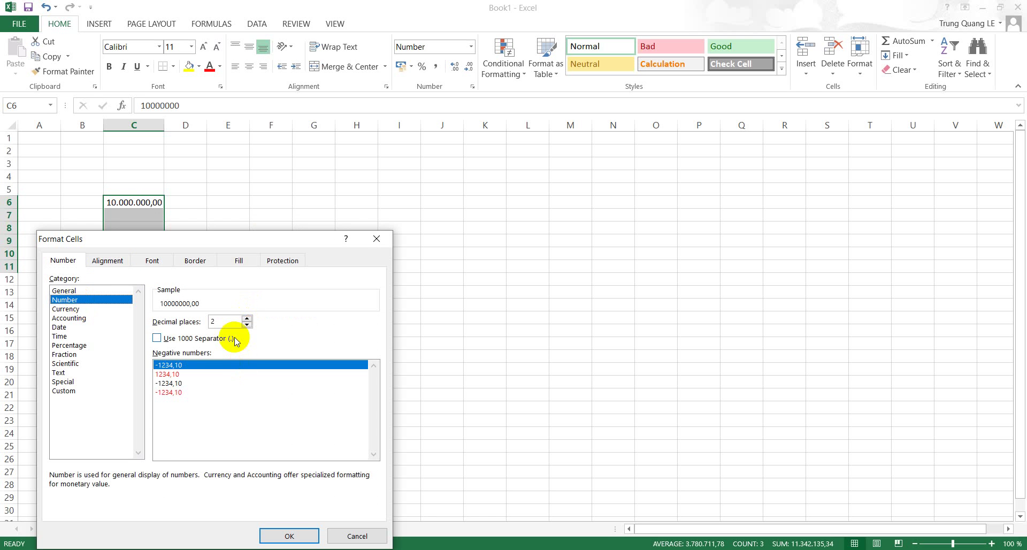
left_click(209, 340)
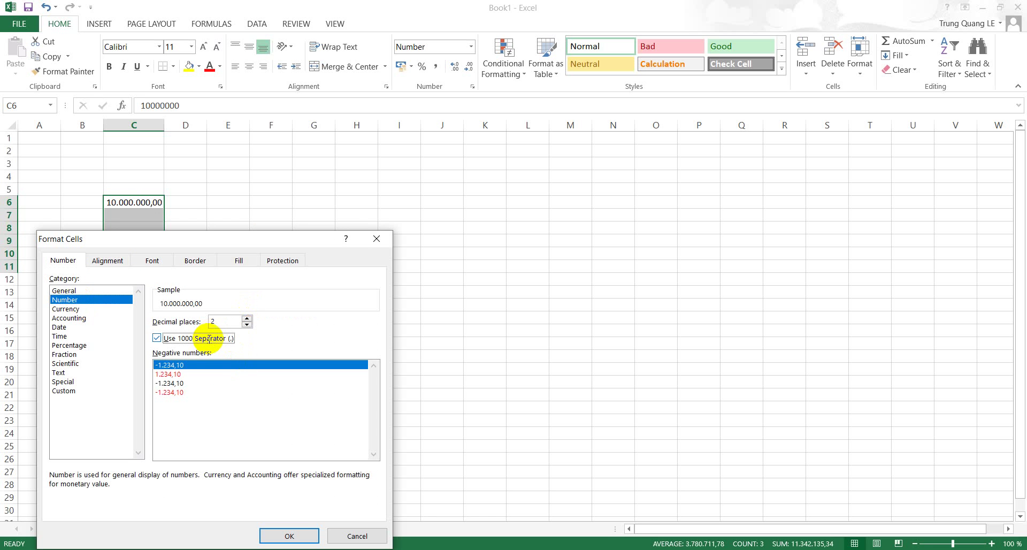
left_click(247, 325)
left_click(247, 325)
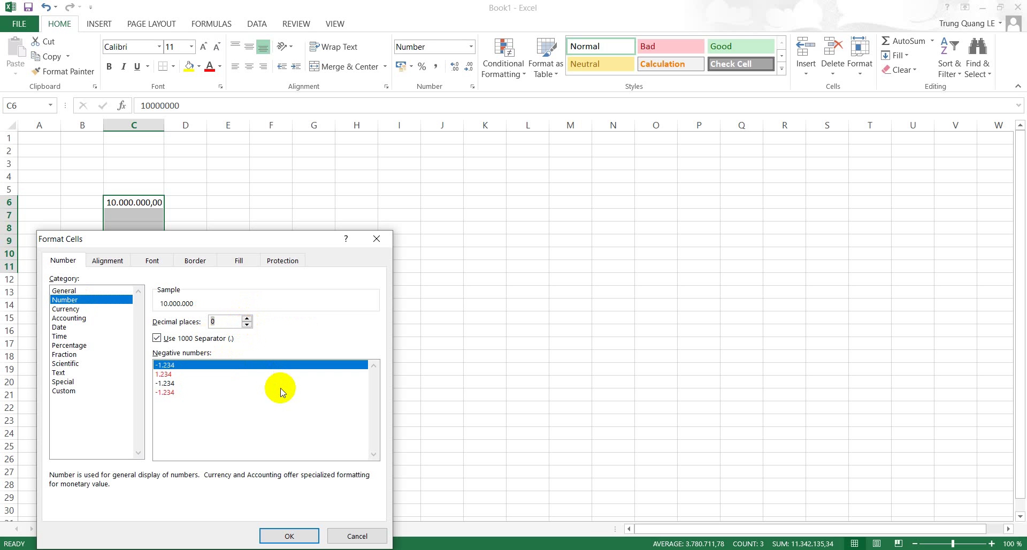
left_click(305, 537)
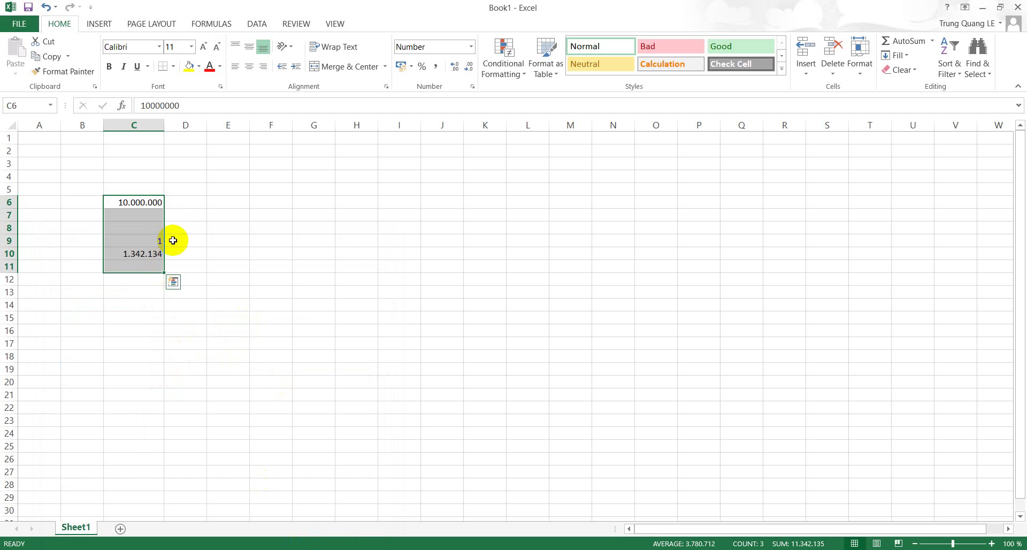
- Change the value in cell C9 to 1,7
left_click(155, 243)
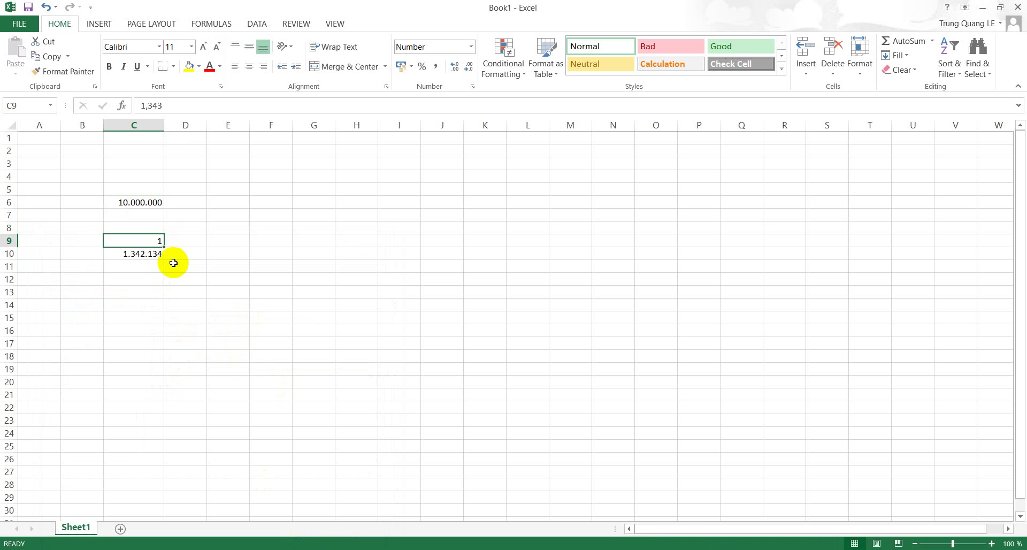
left_click(178, 110)
key("BackSpace")
key("BackSpace")
key("BackSpace")
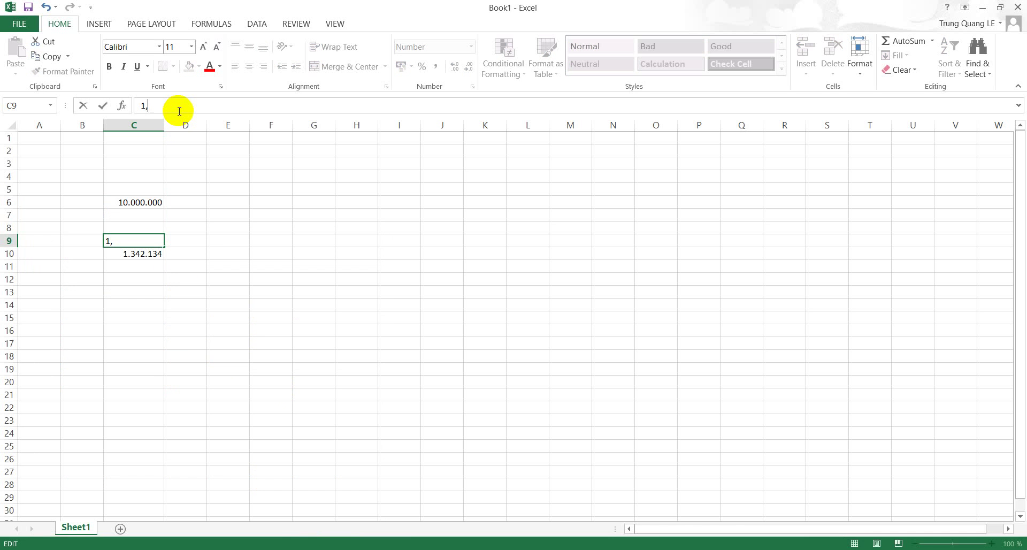
type("7")
key("Return")
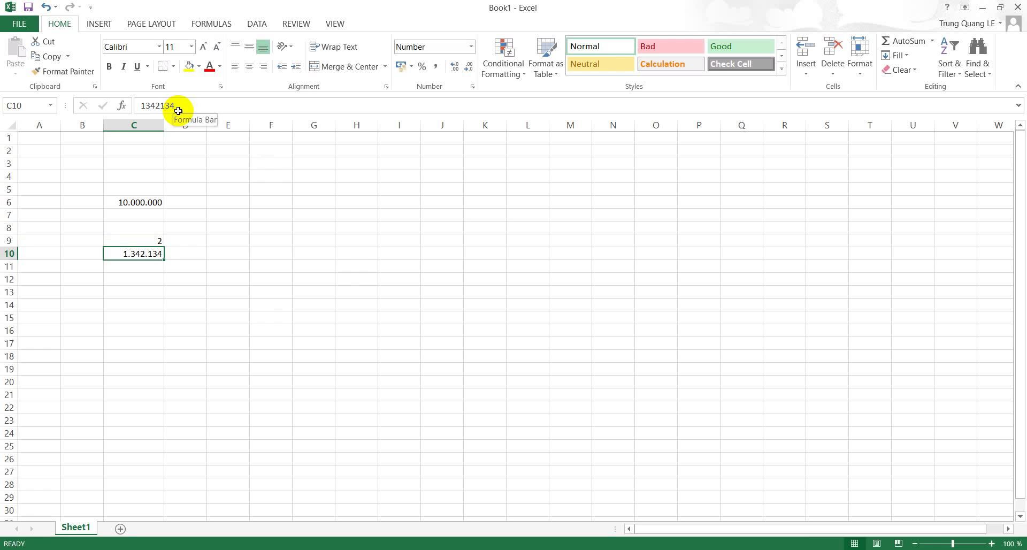